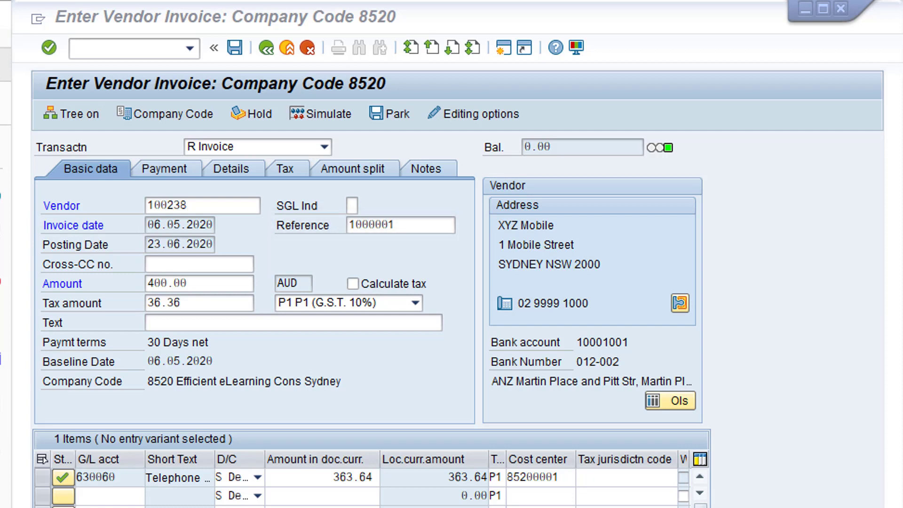
Step: Post the XYZ Mobile vendor invoice with reference 1000001
click(673, 353)
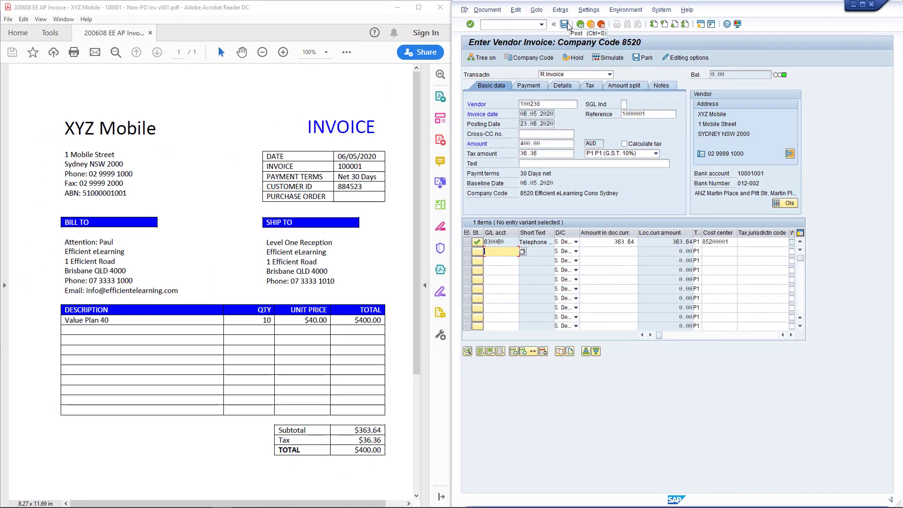
click(565, 25)
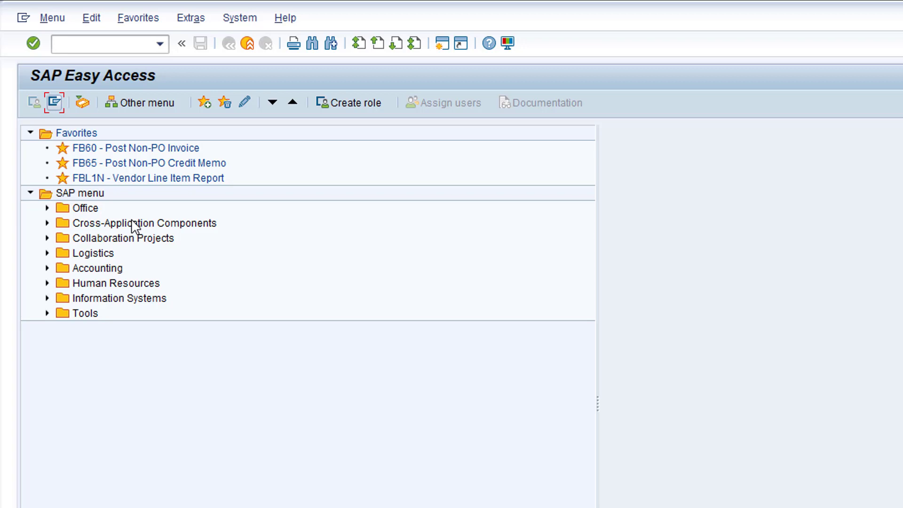
Step: Open the FBL1N Vendor Line Item Report and choose vendor XYZ Mobile through a vendor name search for XYZ*
double_click(136, 178)
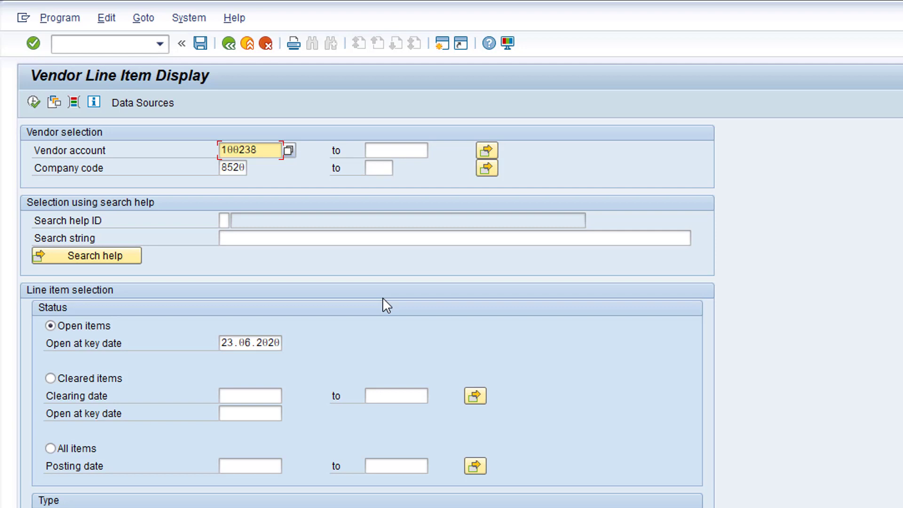
click(267, 150)
click(288, 151)
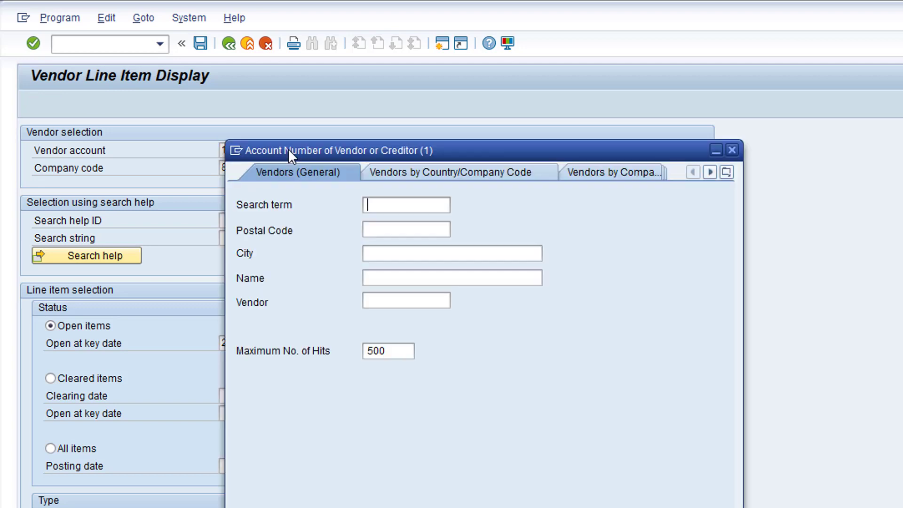
click(397, 281)
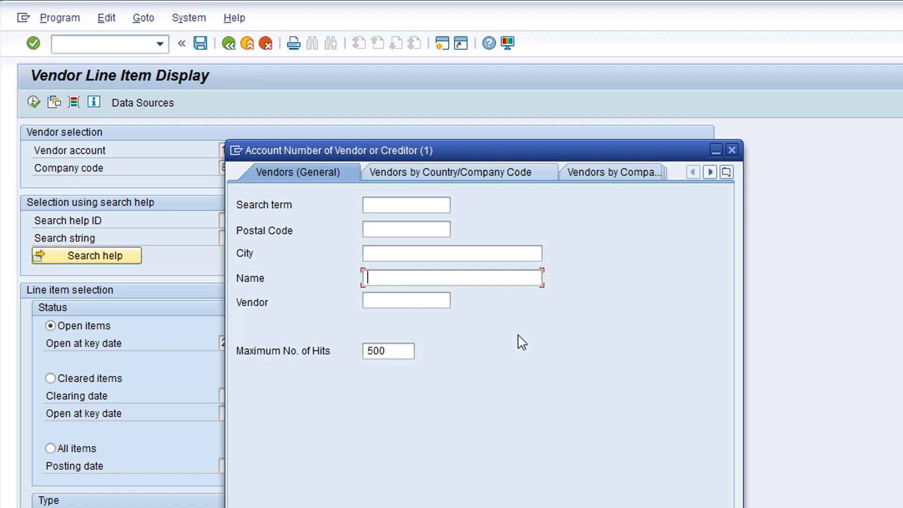
text(XYZ*)
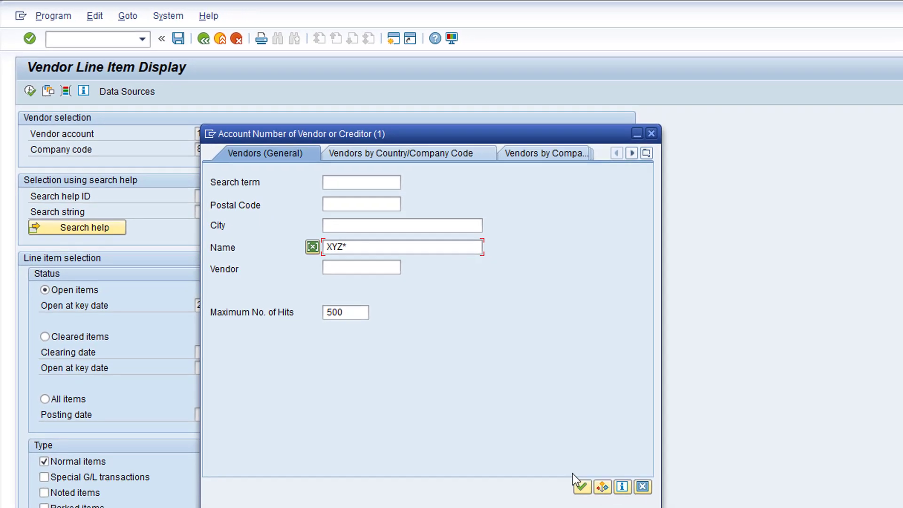
click(582, 486)
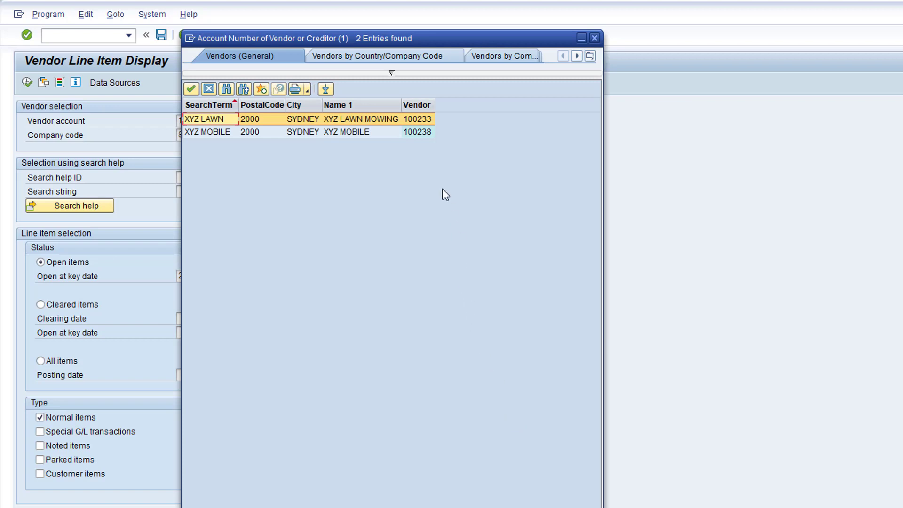
double_click(416, 131)
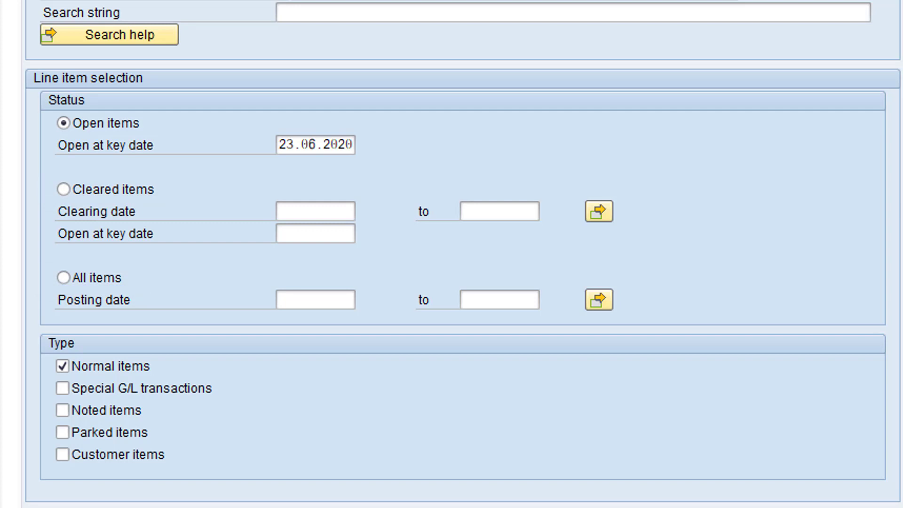
Step: List all of the vendor's line items and examine the complete document behind the invoice with reference 1000001
click(64, 278)
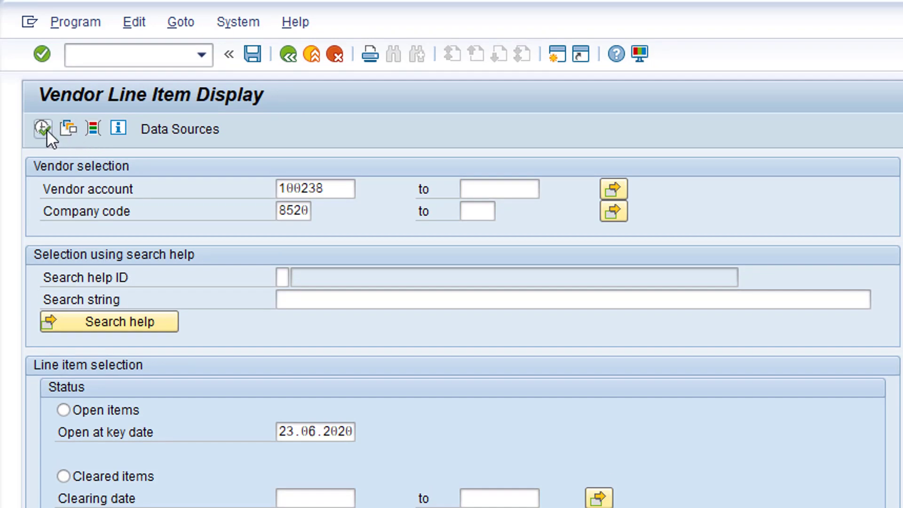
click(43, 129)
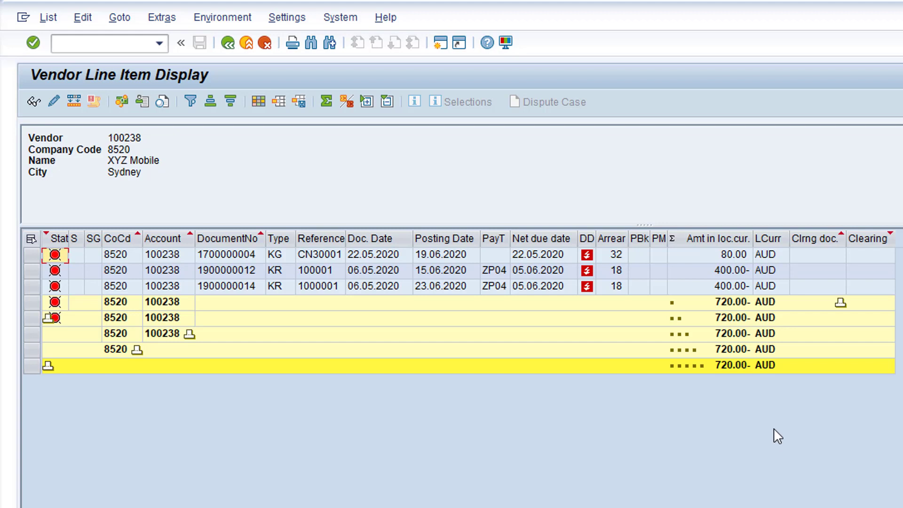
double_click(238, 289)
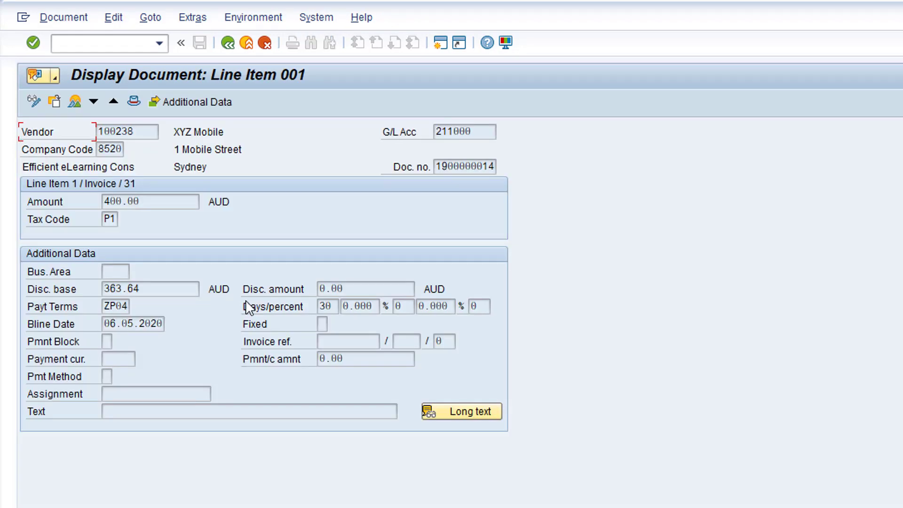
click(74, 101)
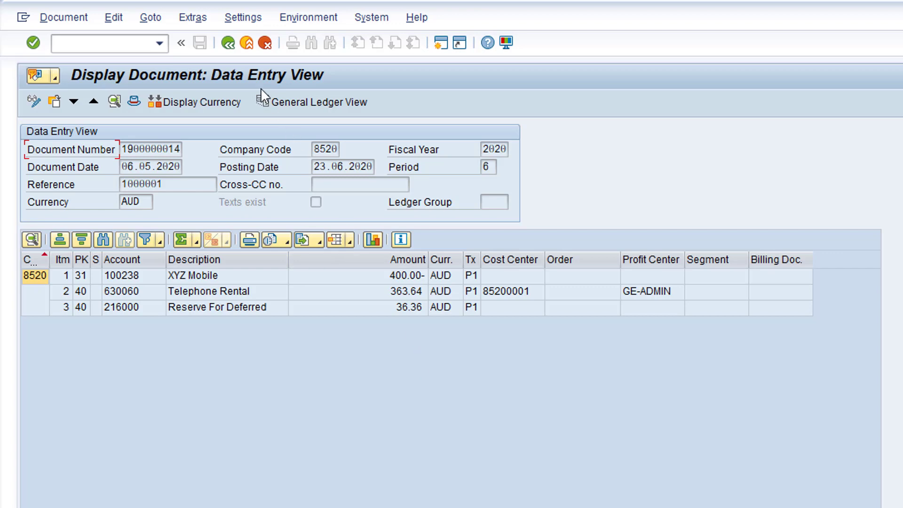
click(228, 45)
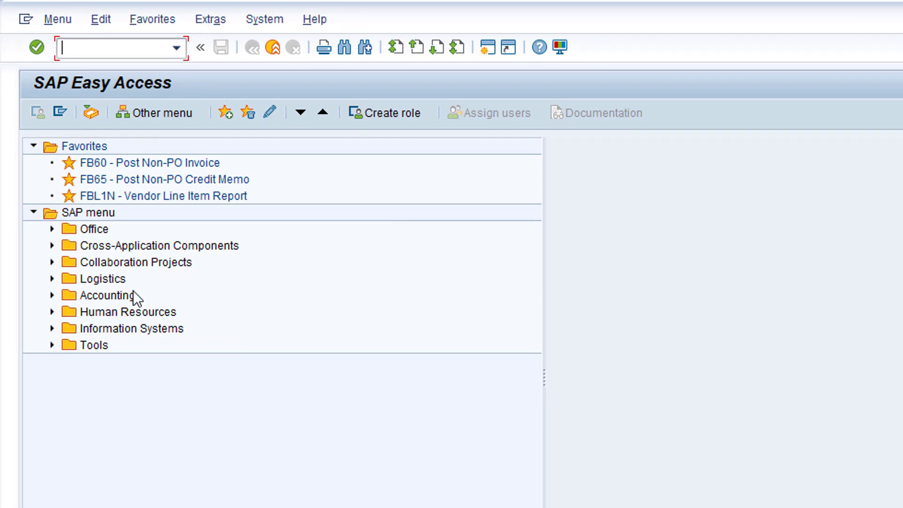
Step: Add FB08 - Individual Reversal, found under Accounting, Financial Accounting, Accounts Payable, Document, Reverse, to the favorites just before the Vendor Line Item Report
click(122, 293)
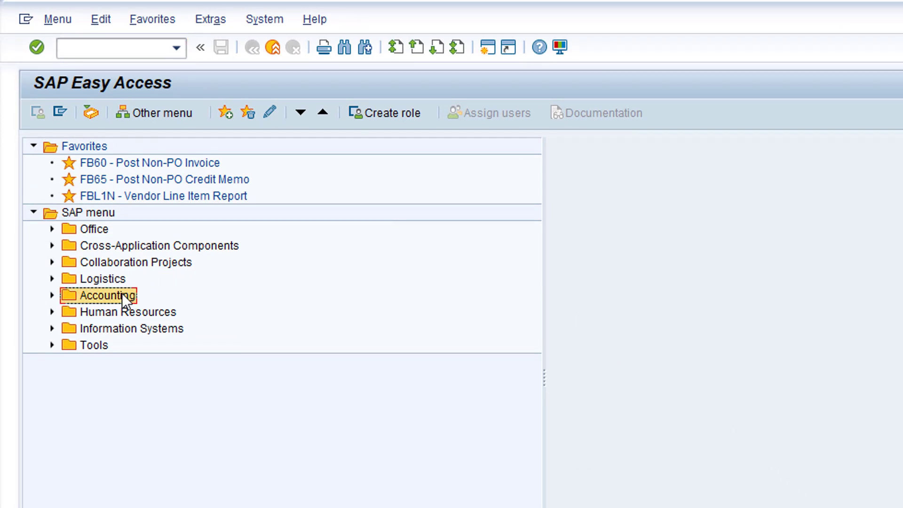
click(51, 296)
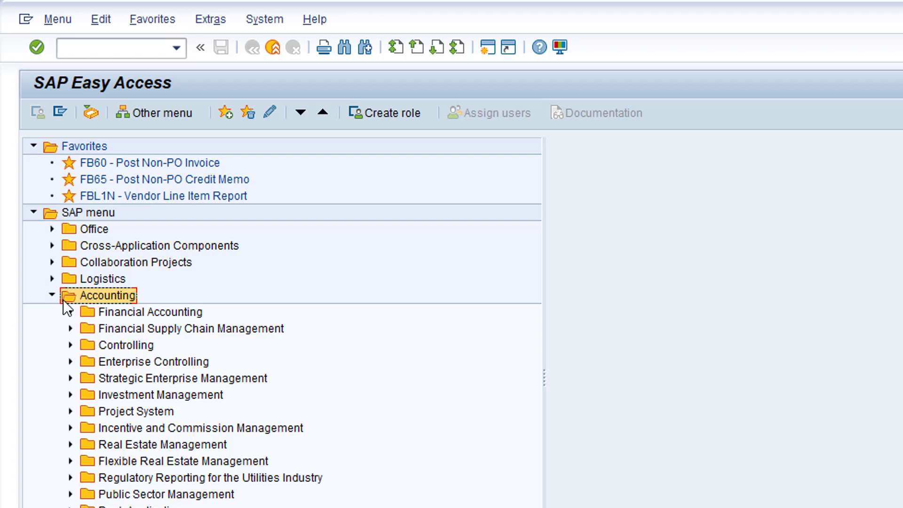
click(113, 313)
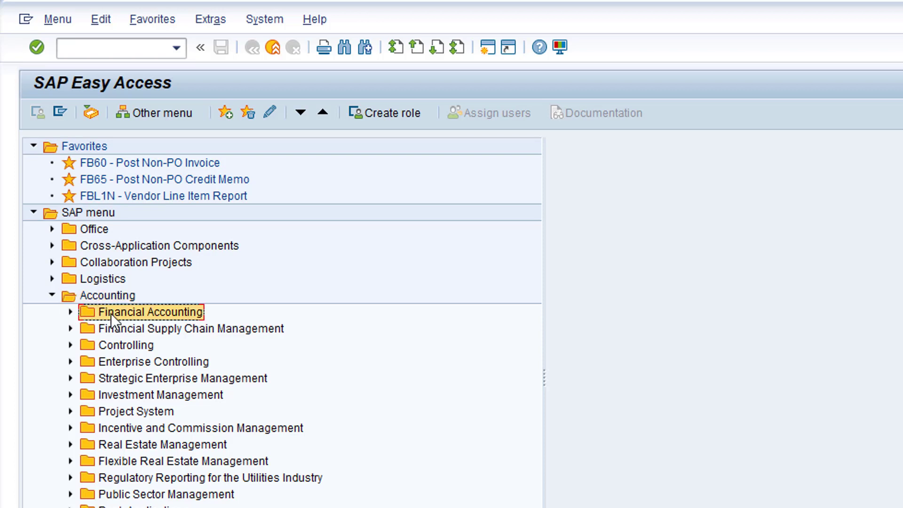
click(71, 312)
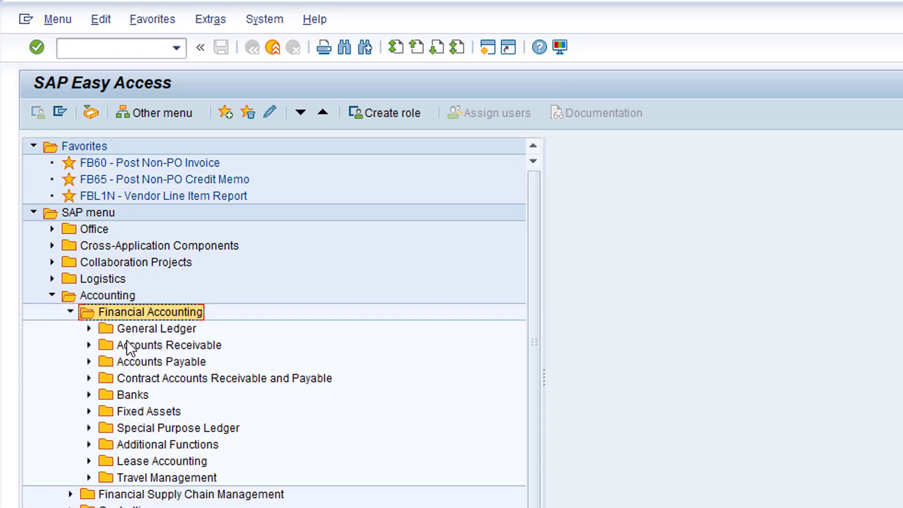
click(162, 362)
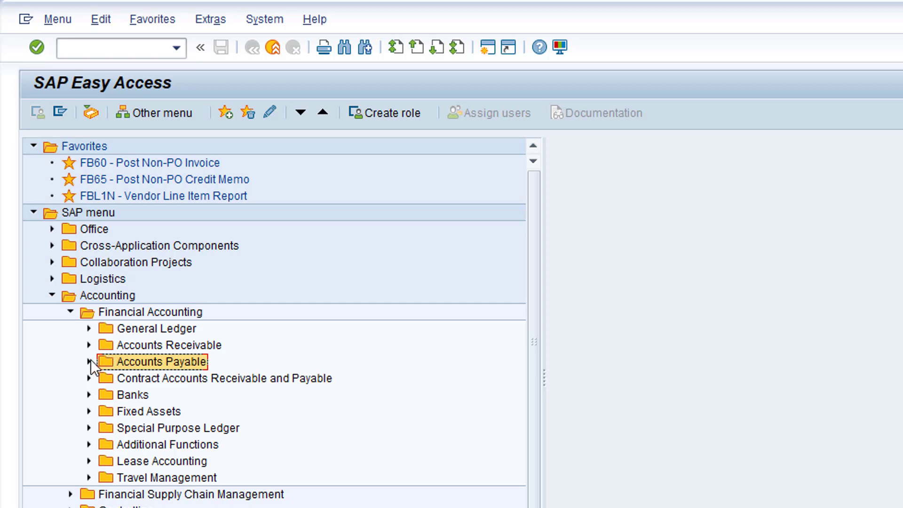
click(90, 361)
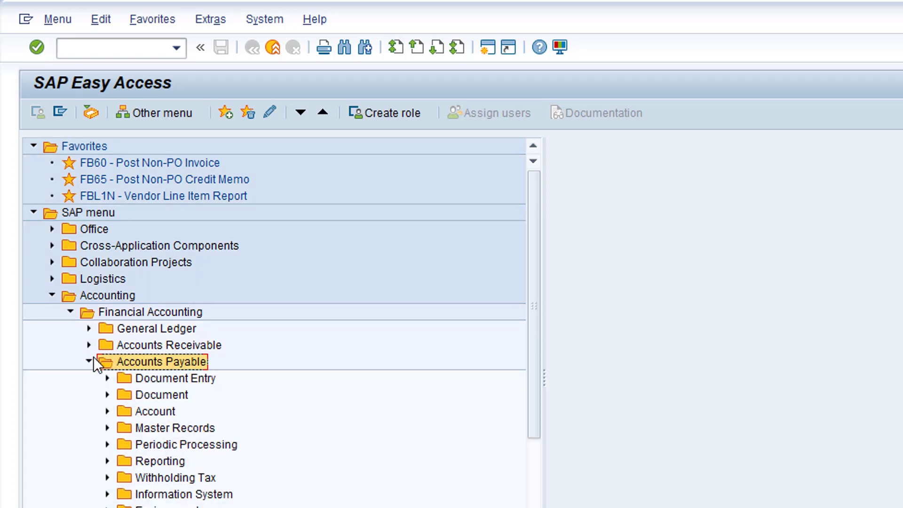
click(160, 395)
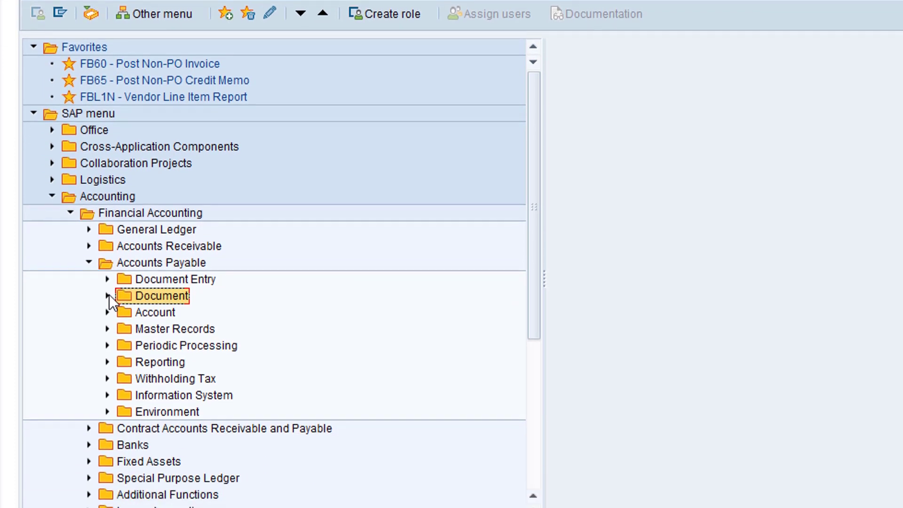
click(107, 395)
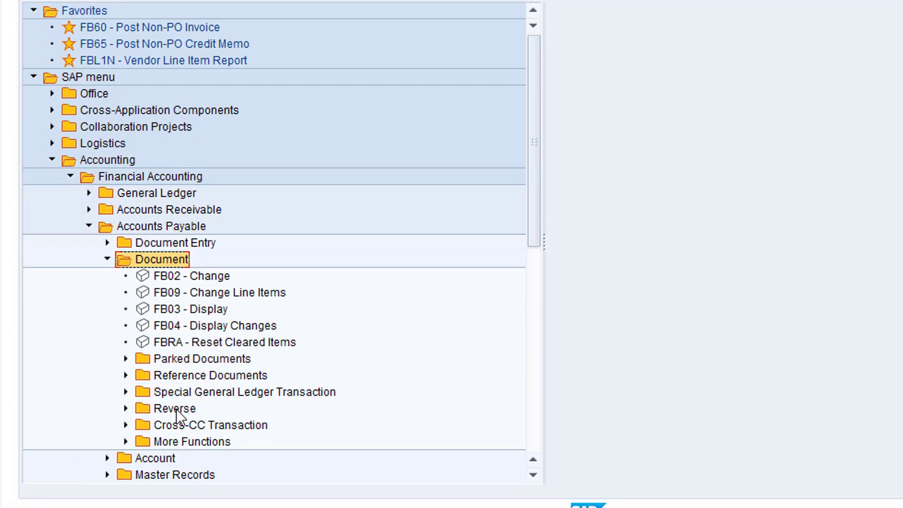
click(160, 408)
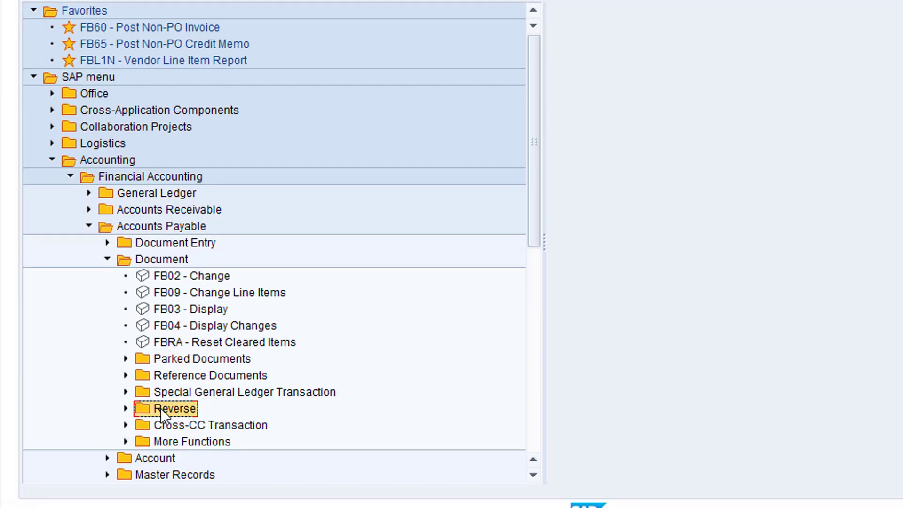
click(125, 407)
click(270, 425)
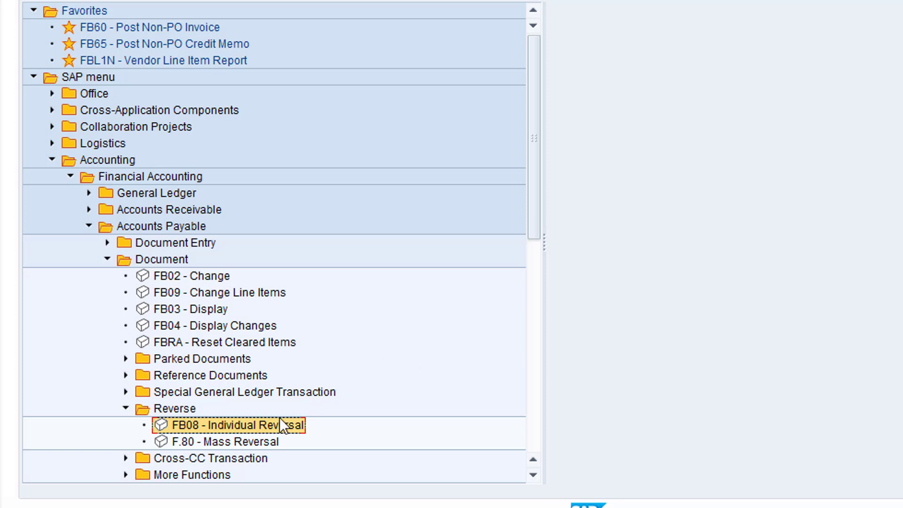
drag(264, 423, 170, 47)
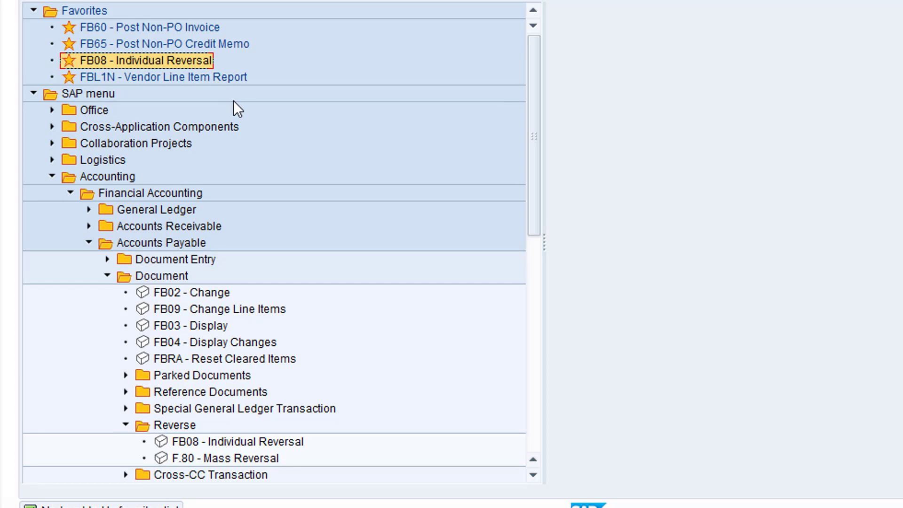
Step: Rename the FB08 favorite to "Reverse Non-PO Document"
right_click(167, 61)
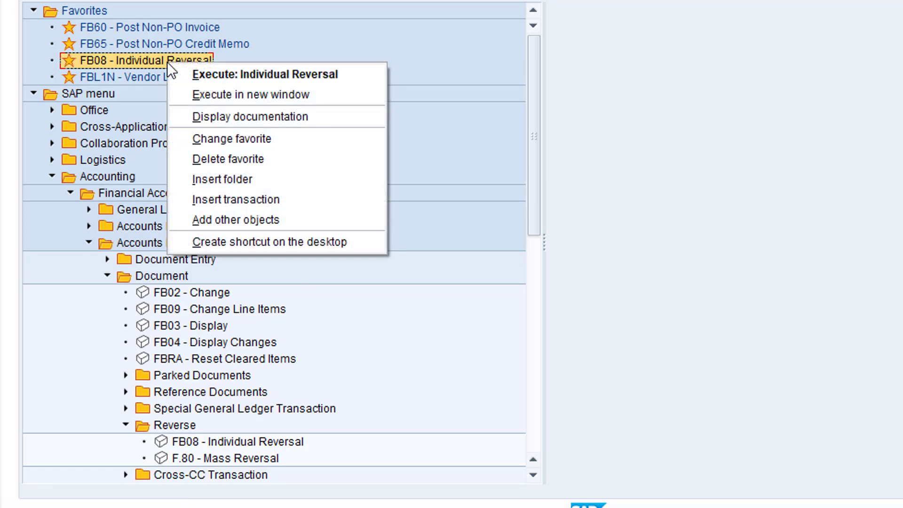
click(270, 137)
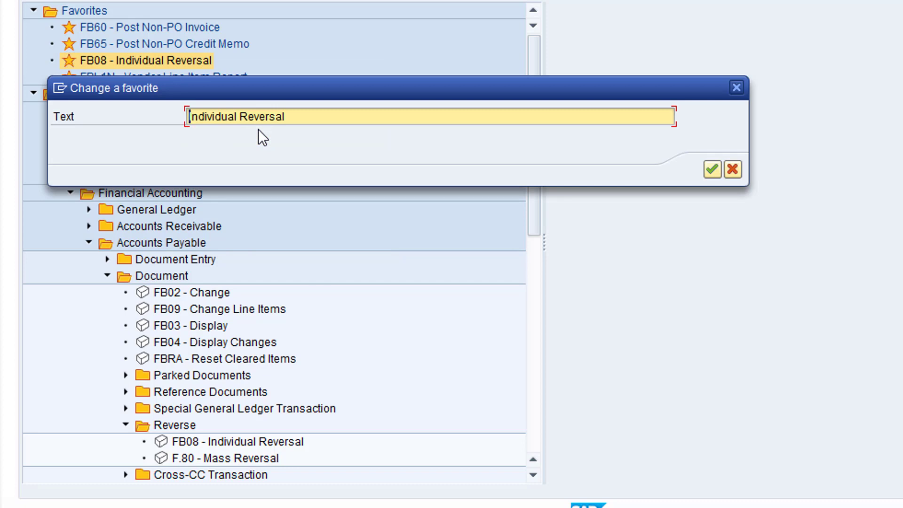
key(shift+End)
text(Reverse)
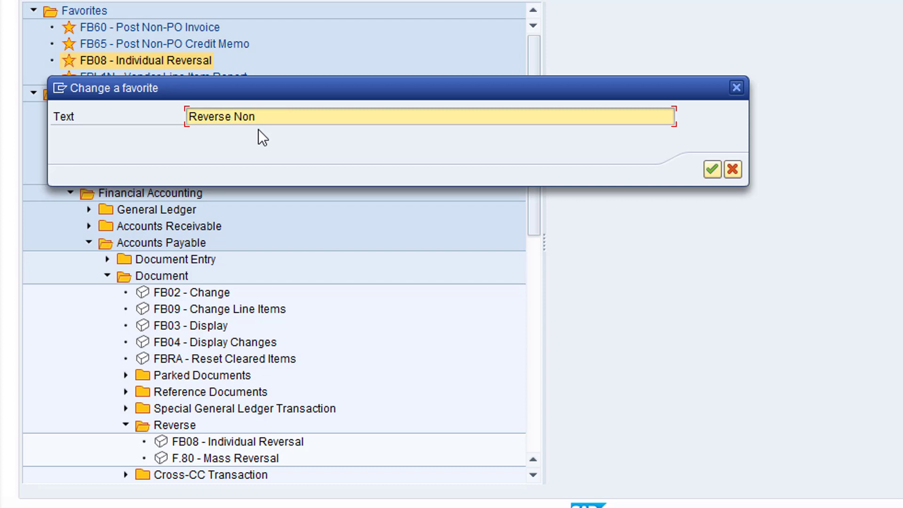
text( Non-PO Document)
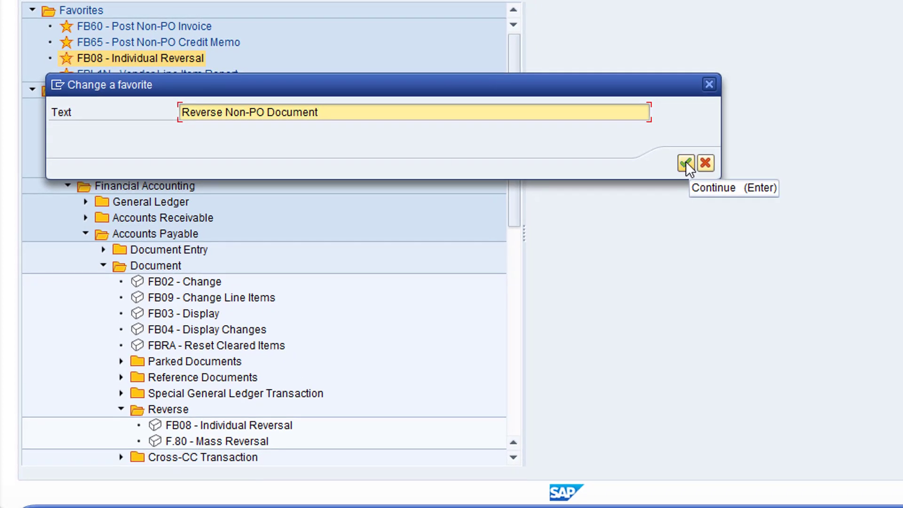
click(686, 162)
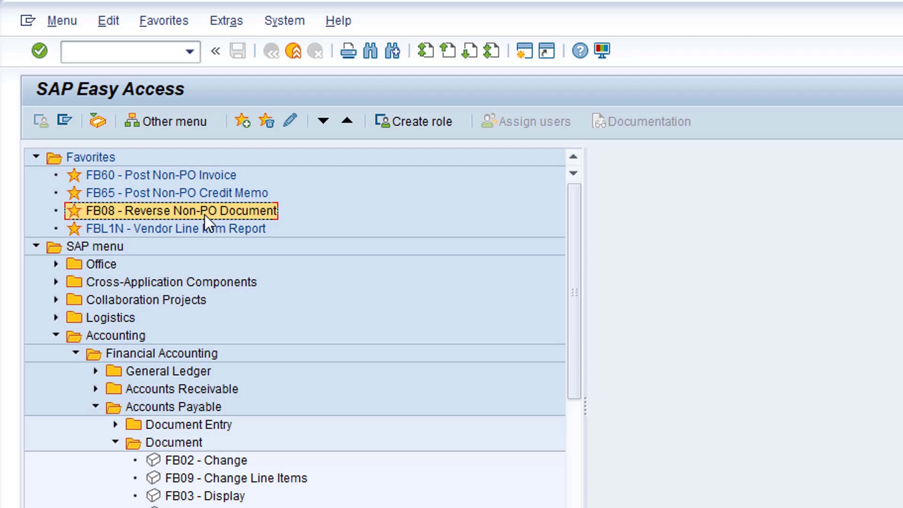
double_click(207, 211)
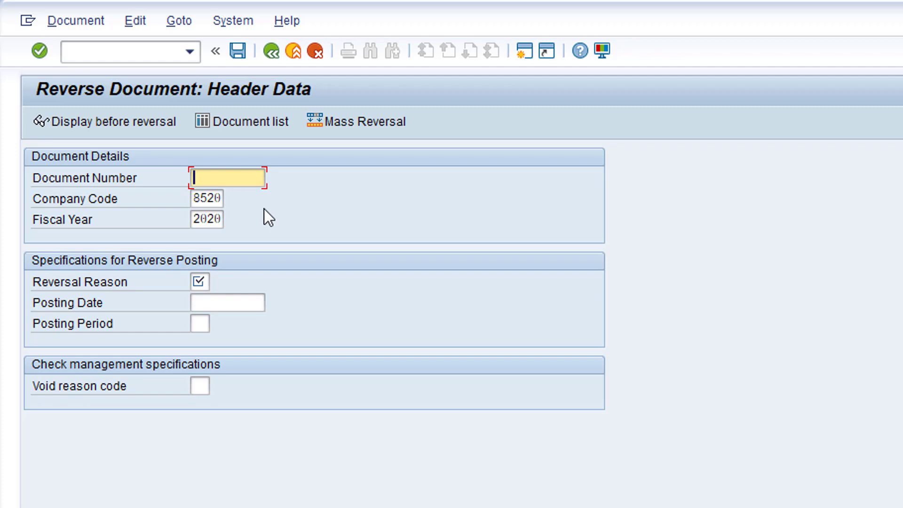
text(1)
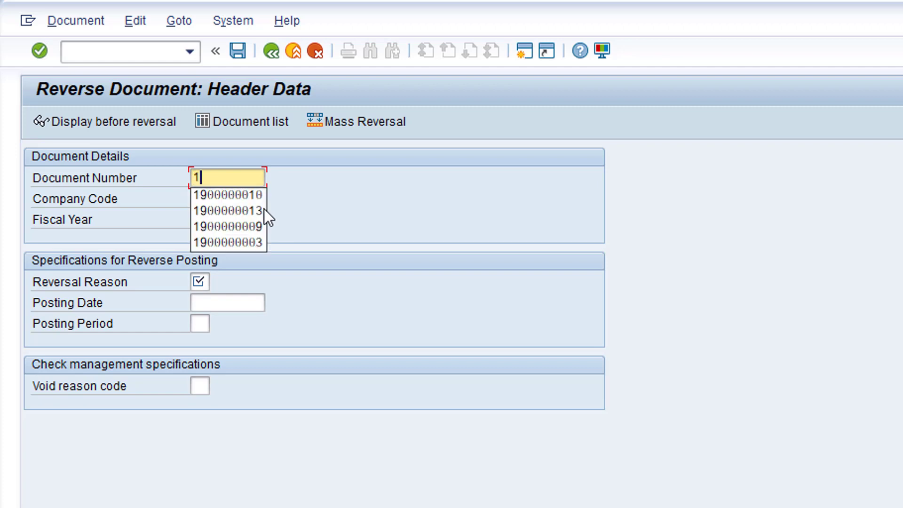
text(900000014)
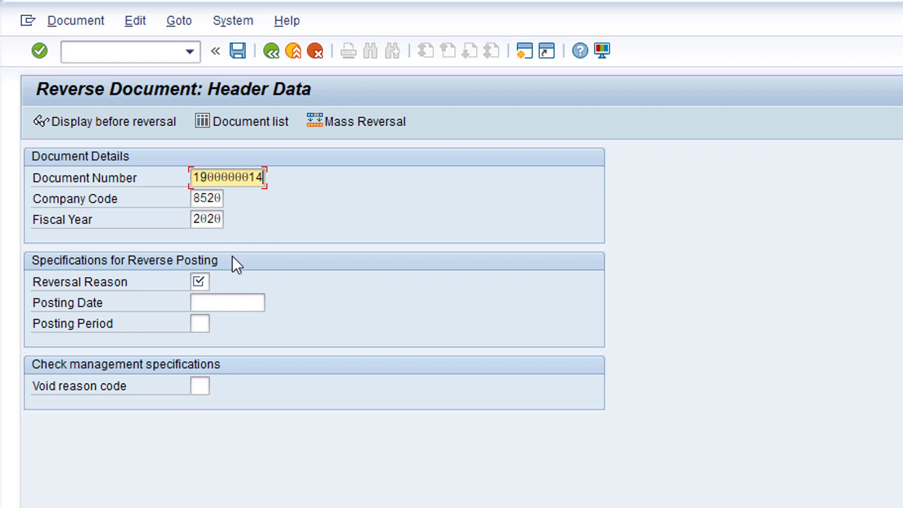
click(200, 281)
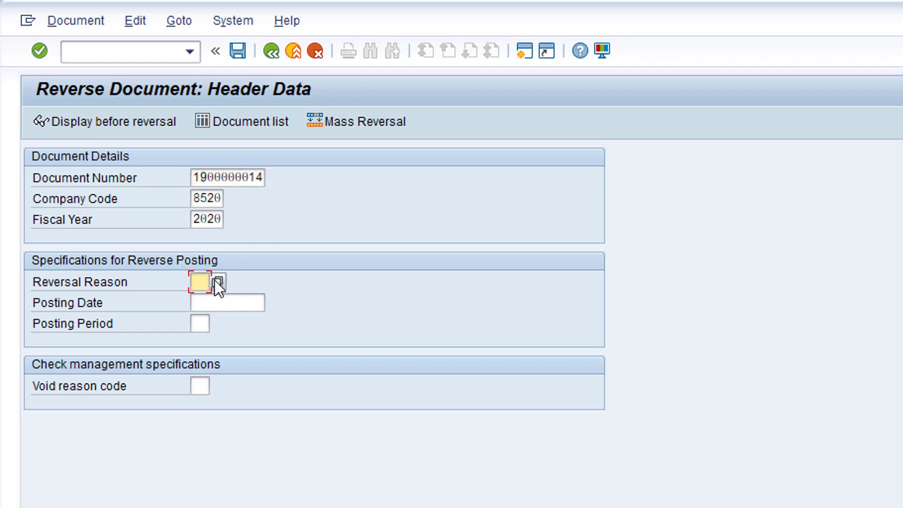
click(218, 282)
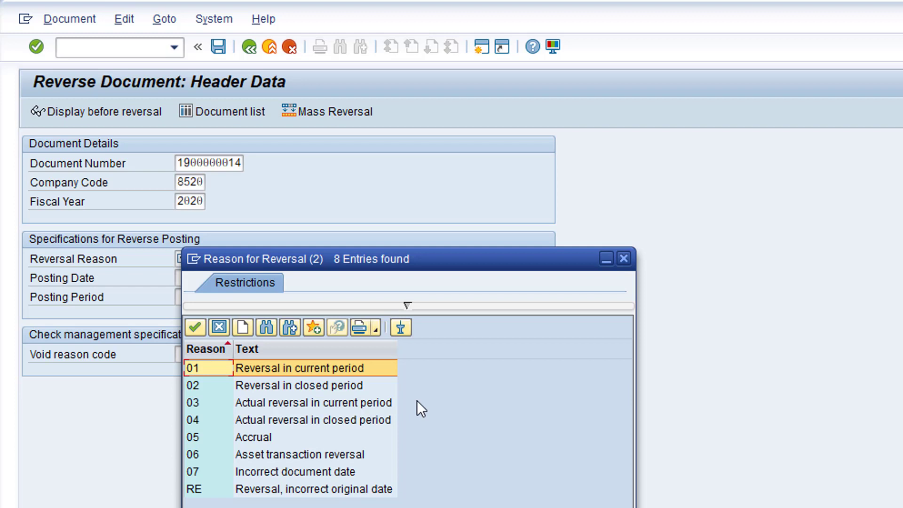
double_click(270, 368)
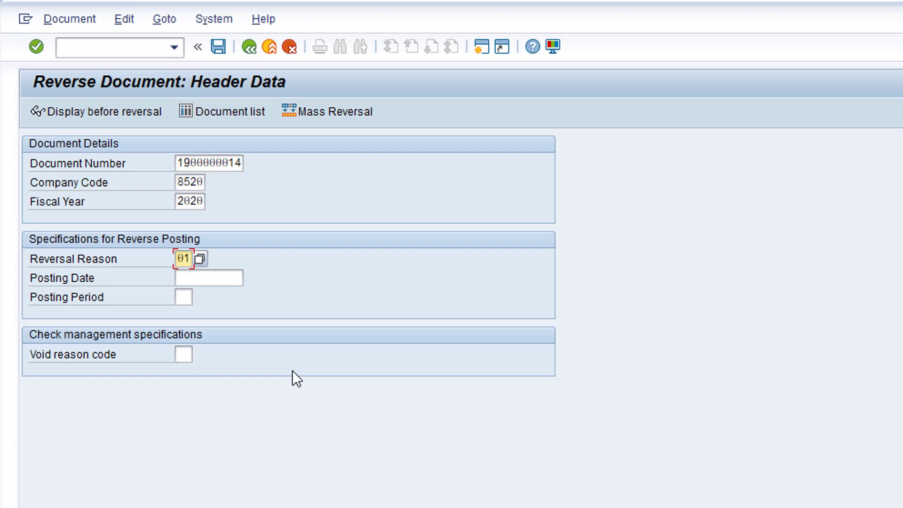
Step: Display the document before reversal to check it, return to the header data and post the reversal
click(128, 113)
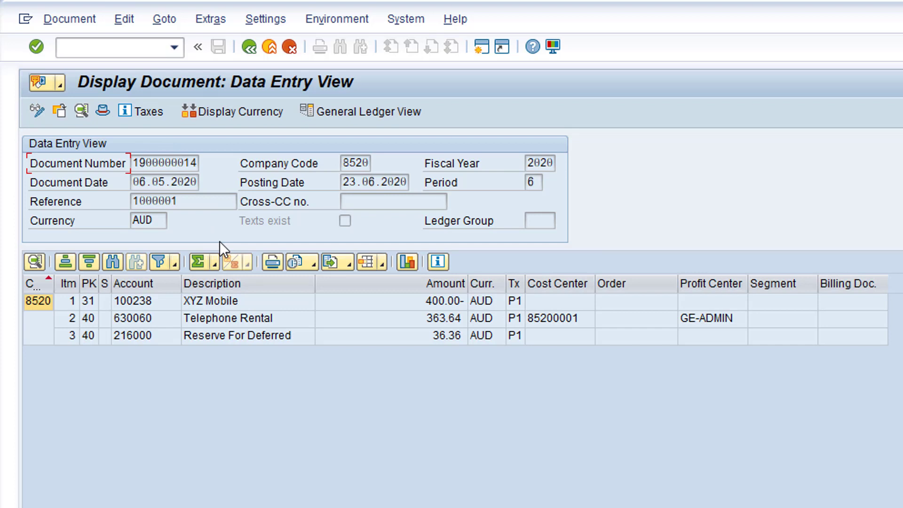
click(251, 47)
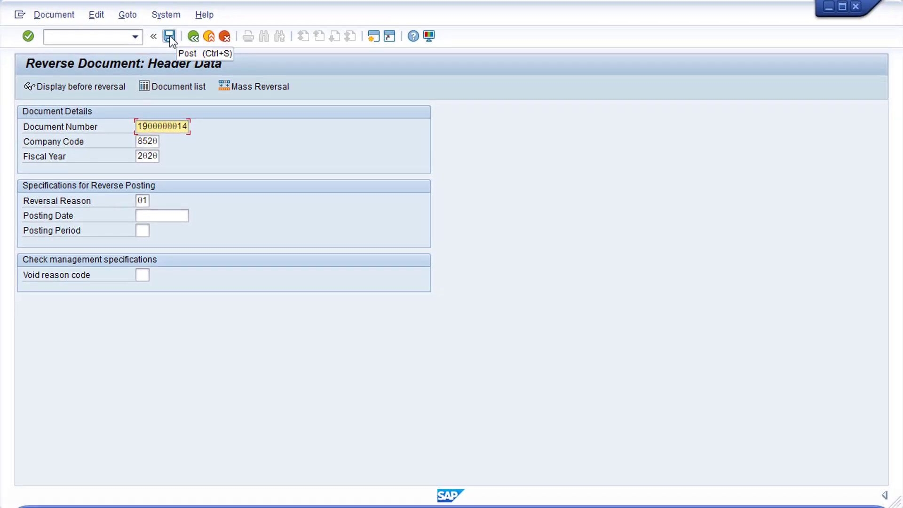
click(170, 37)
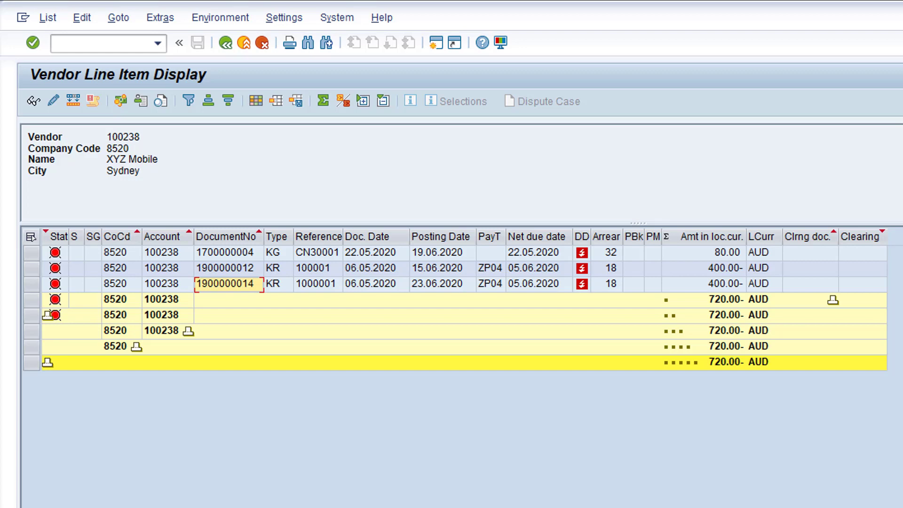
Step: Refresh the XYZ Mobile vendor line item list to check the reversed invoice
click(49, 19)
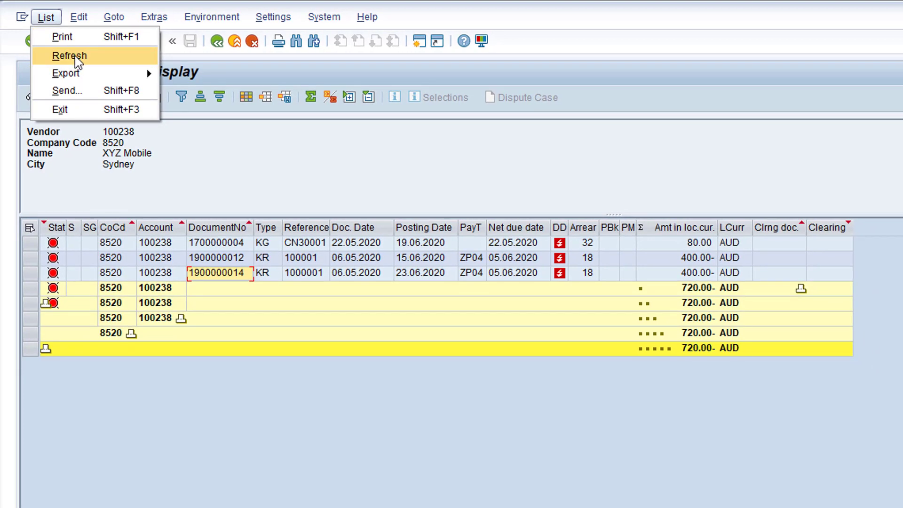
click(75, 56)
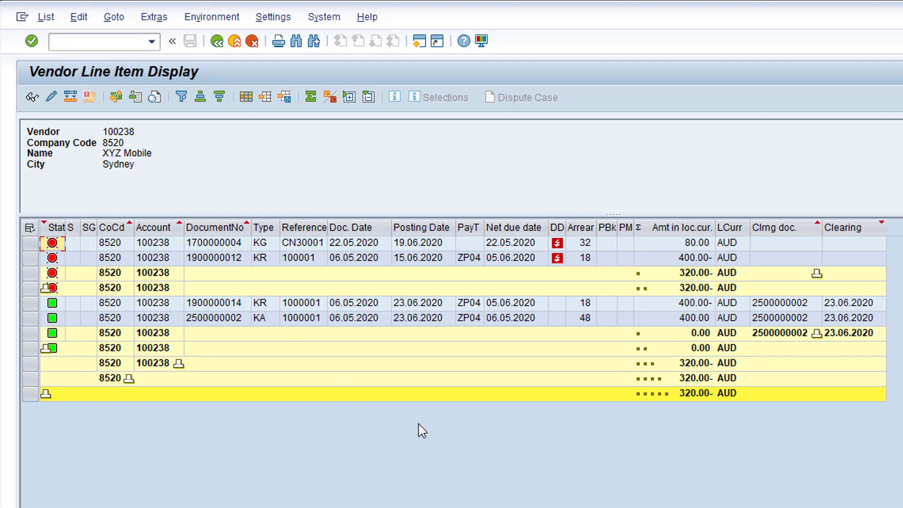